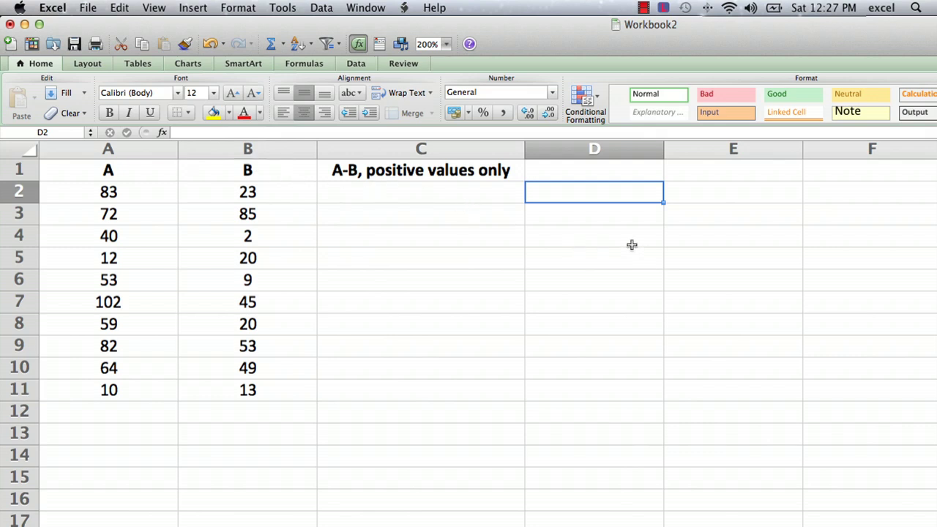
- Enter the formula =A2-B2 in C2 so it shows 60
click(385, 195)
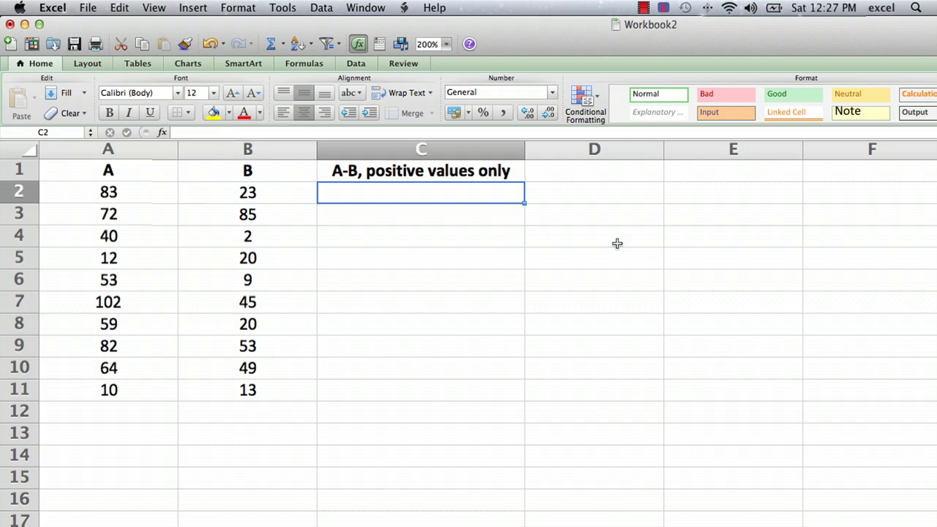
text(=)
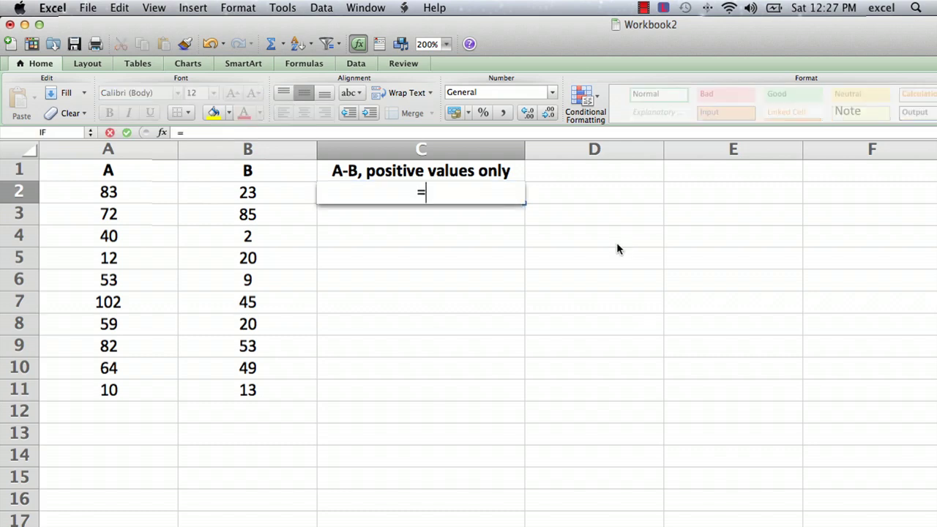
click(121, 189)
text(-)
click(212, 196)
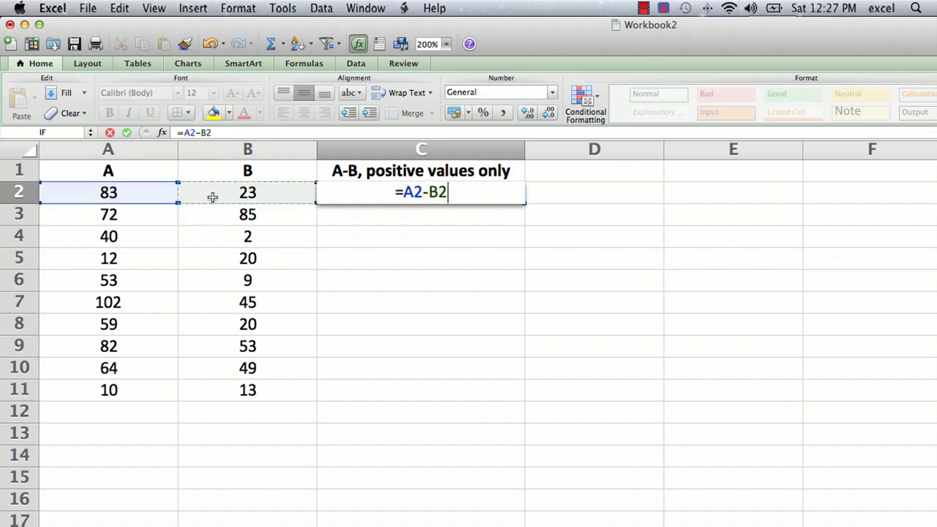
key(Return)
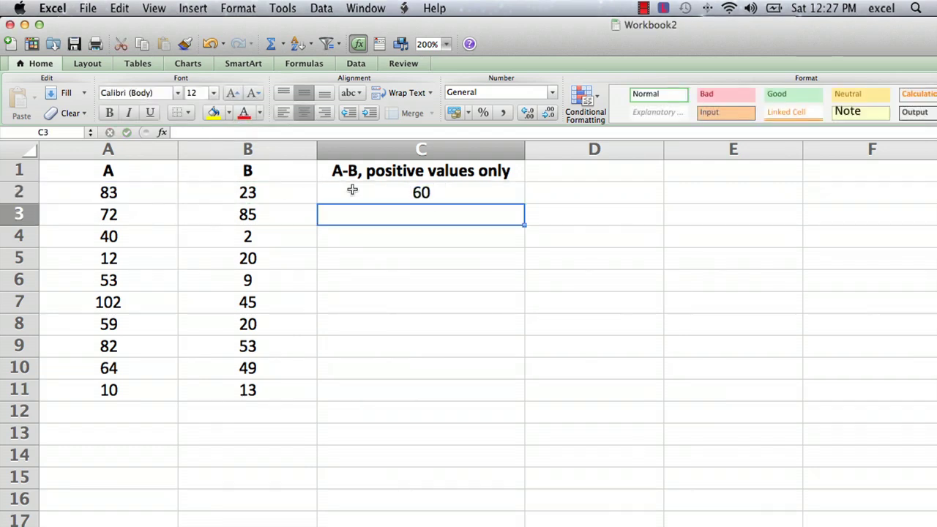
click(493, 196)
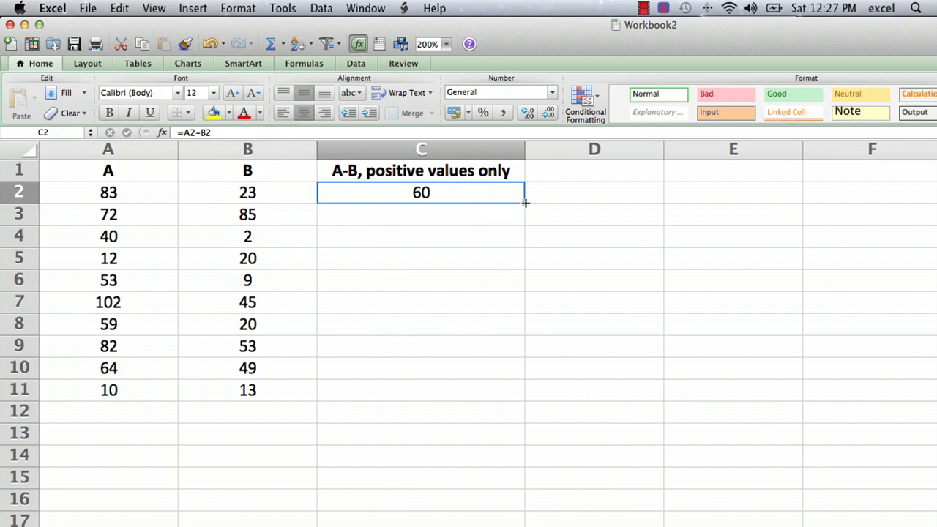
- Fill the C2 subtraction down to C11, giving results including -13, -8 and -3
drag(526, 202, 513, 396)
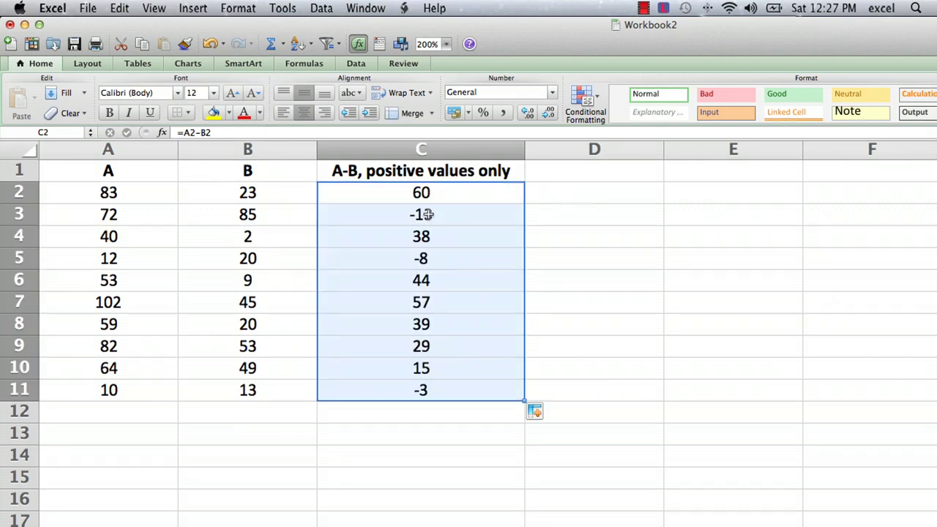
click(597, 253)
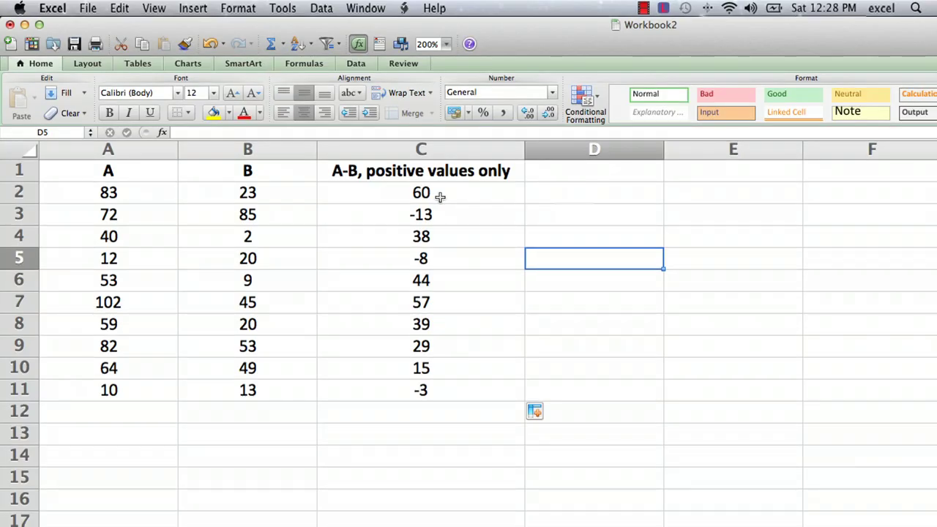
click(440, 197)
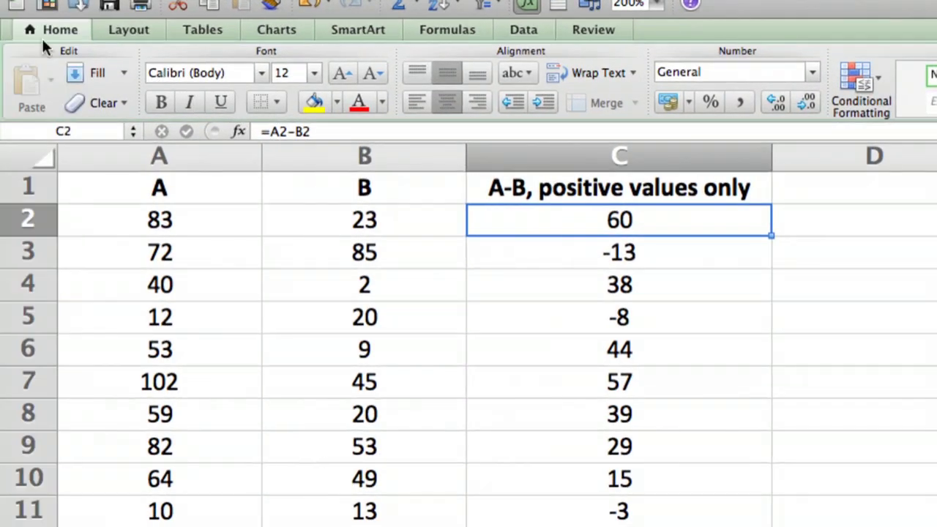
- Rewrite C2 as =IF(A2-B2>=0,A2-B2,"") so negative differences return blank
click(271, 131)
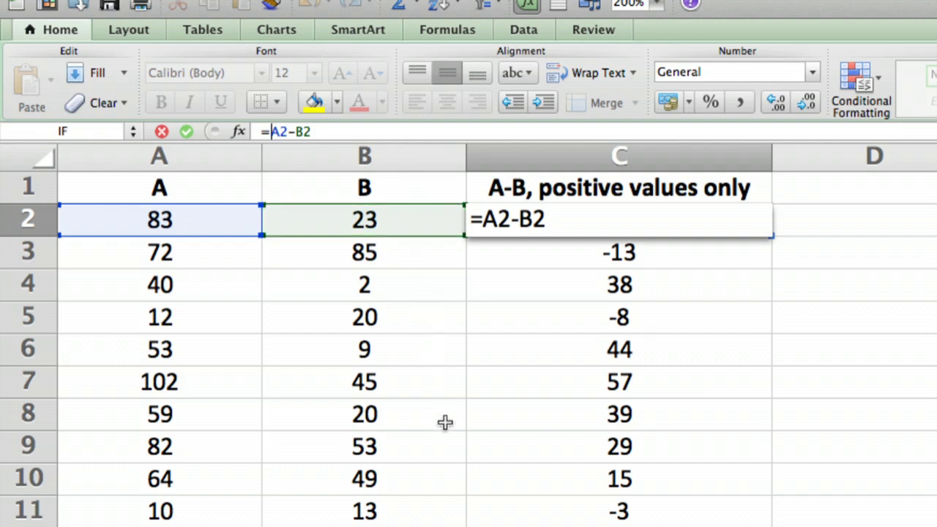
text(if)
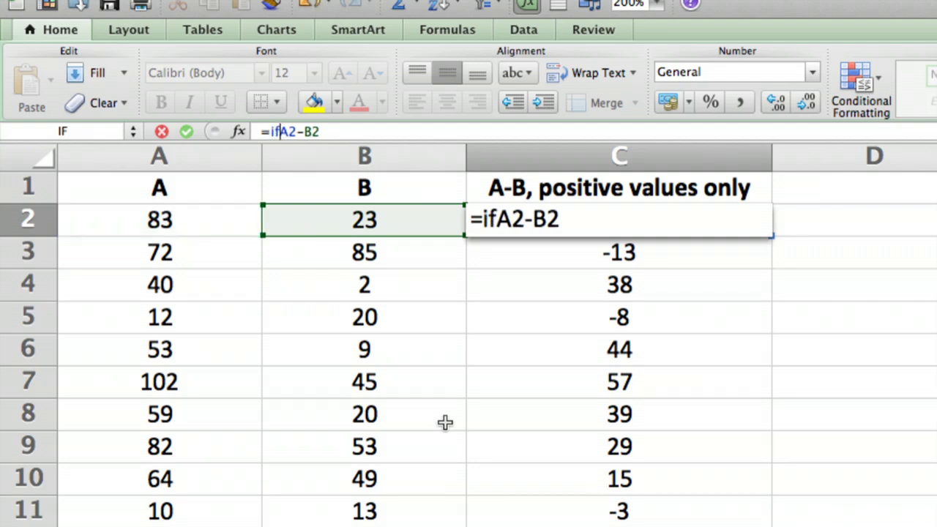
text(()
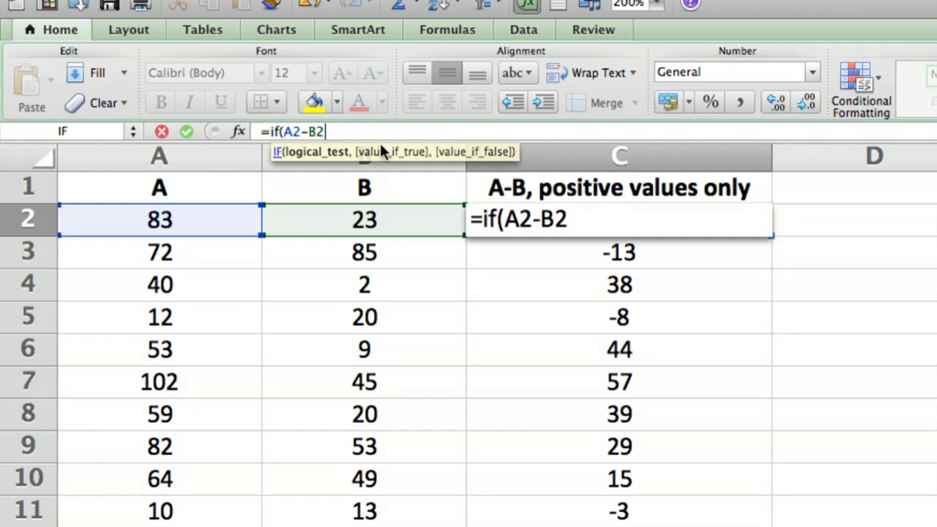
text(>=0)
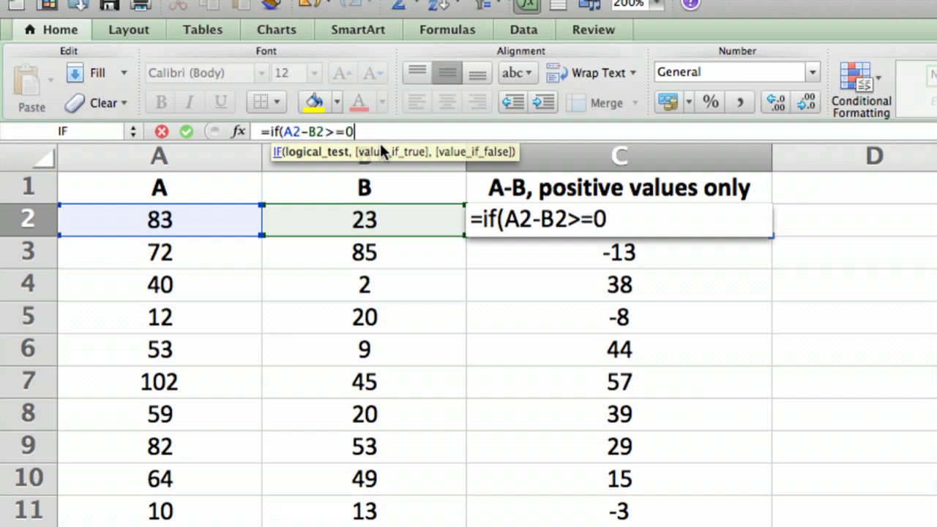
text(,)
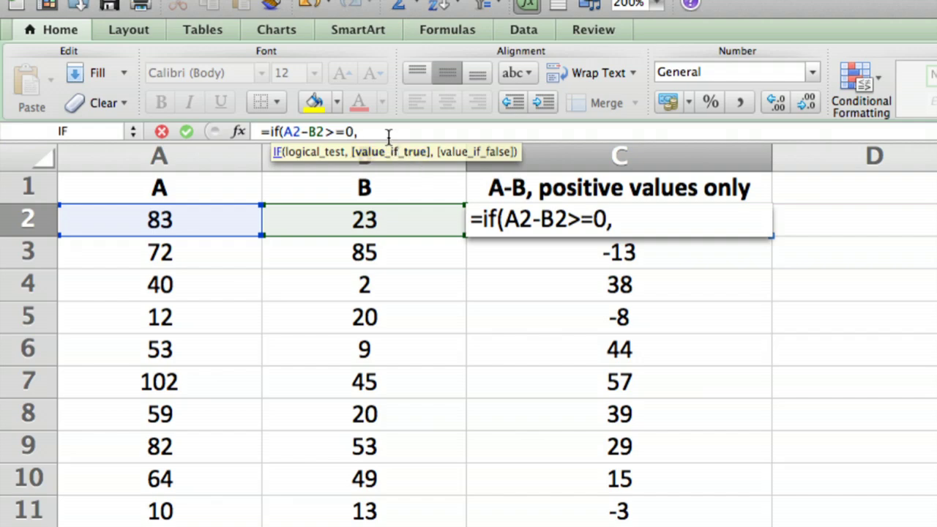
key(ctrl+Up)
key(Escape)
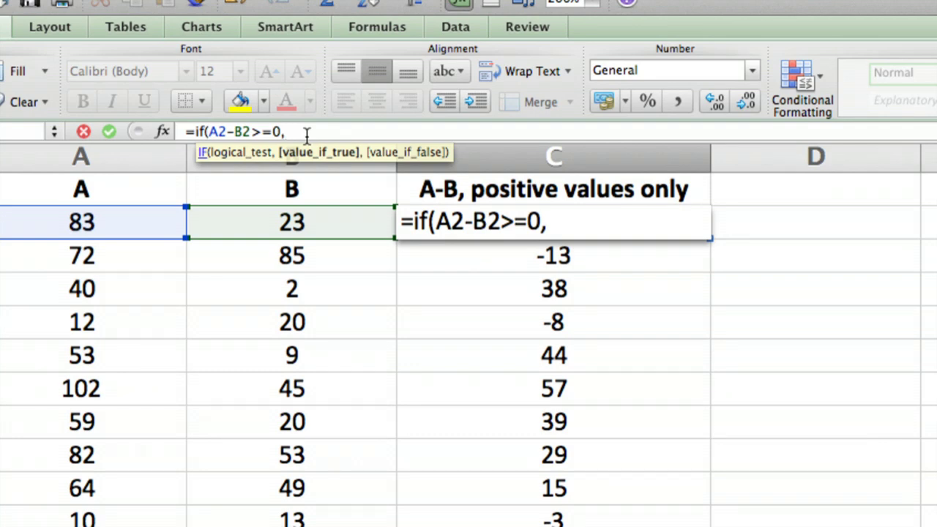
text(a2-b)
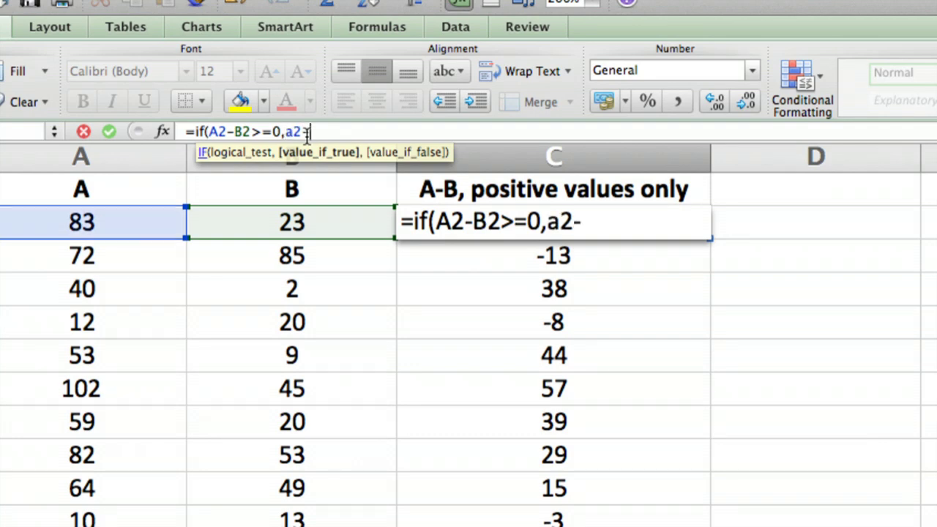
text(2,)
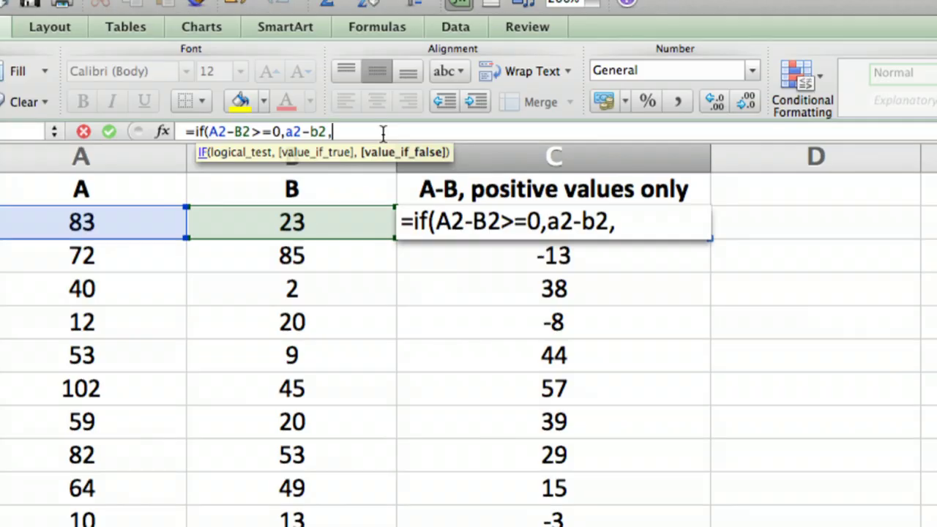
text(""))
click(383, 132)
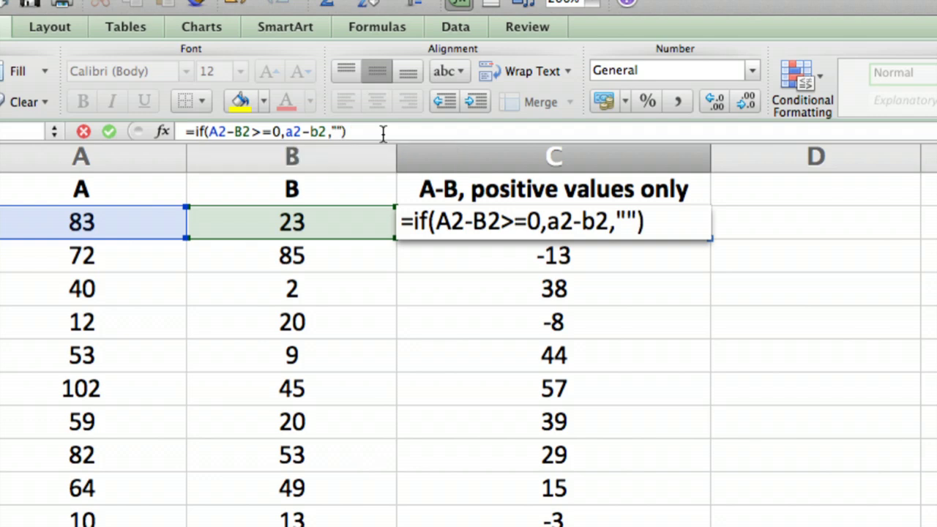
key(Return)
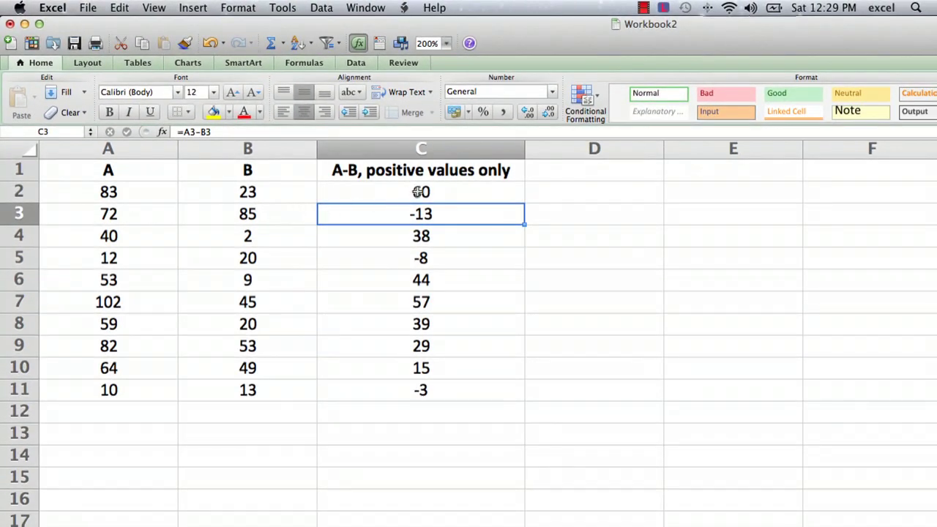
- Fill the IF formula down to C11 and check that C3 is blank where B exceeds A
click(421, 192)
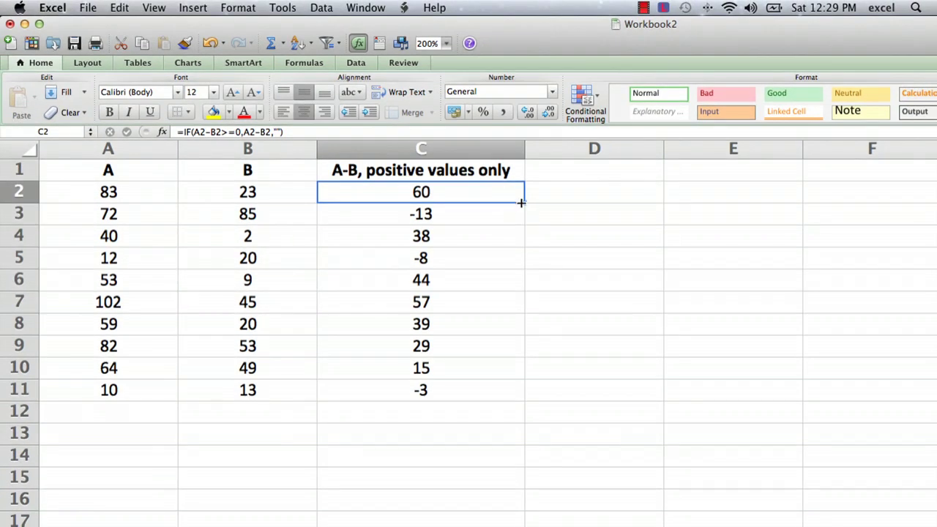
drag(522, 202, 518, 393)
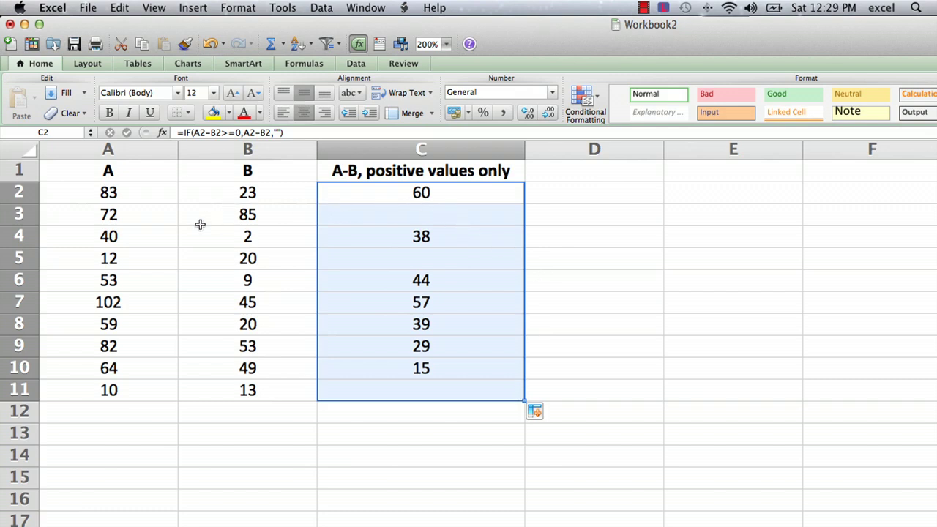
click(17, 212)
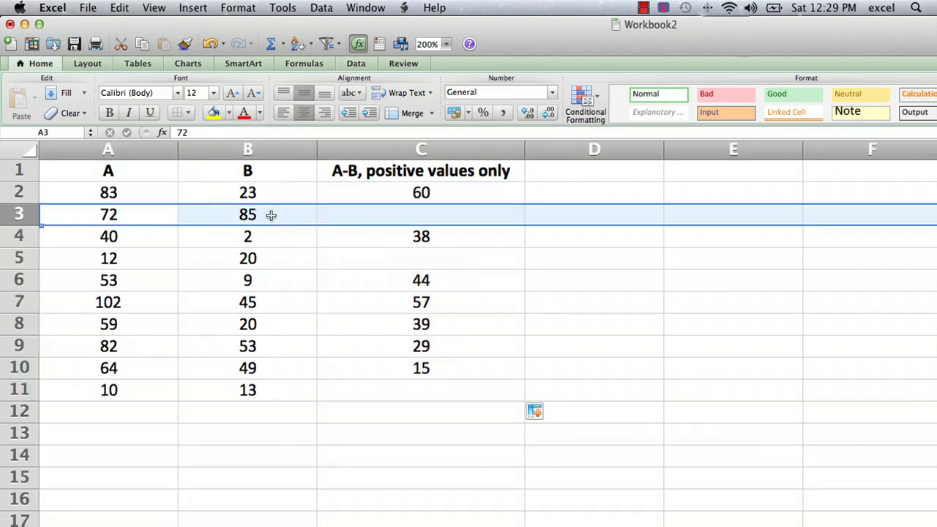
click(400, 220)
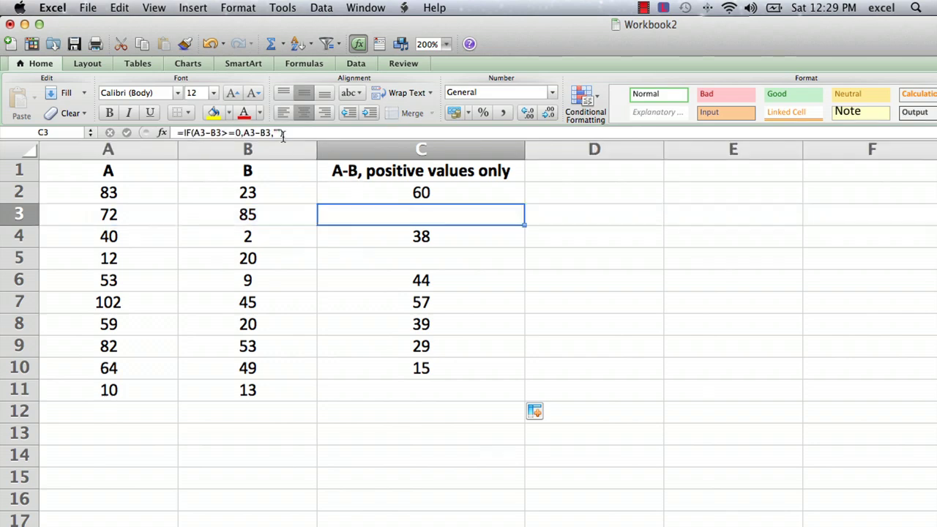
- Delete the empty quotes from C2's formula, leaving =IF(A2-B2>=0,A2-B2,)
click(443, 194)
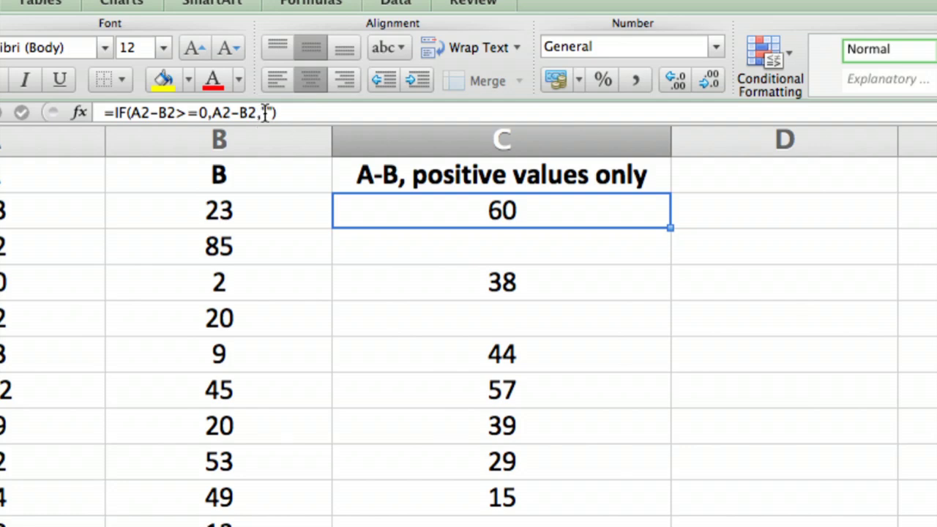
click(265, 113)
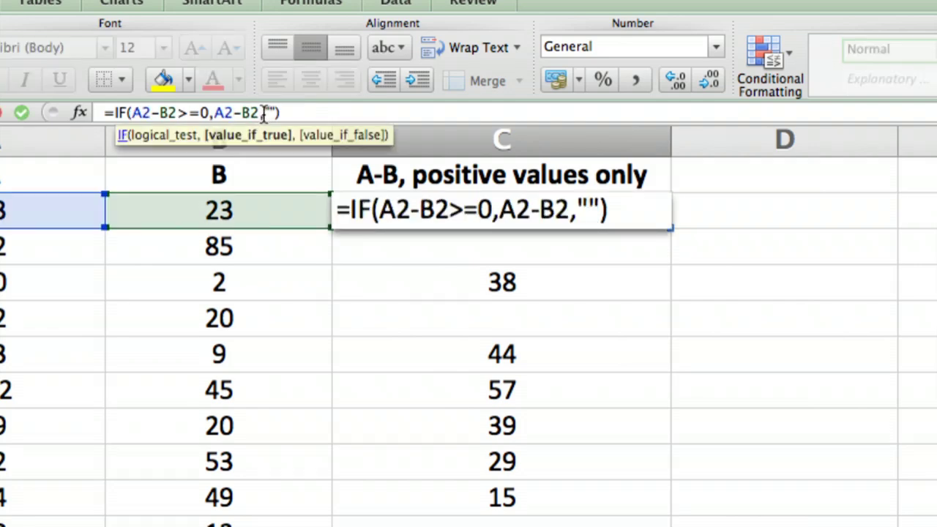
drag(263, 113, 276, 114)
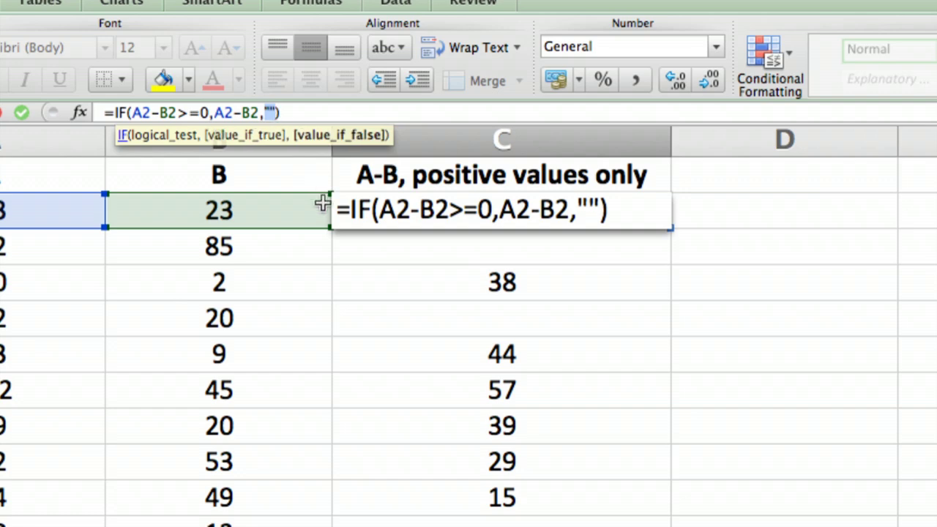
key(BackSpace)
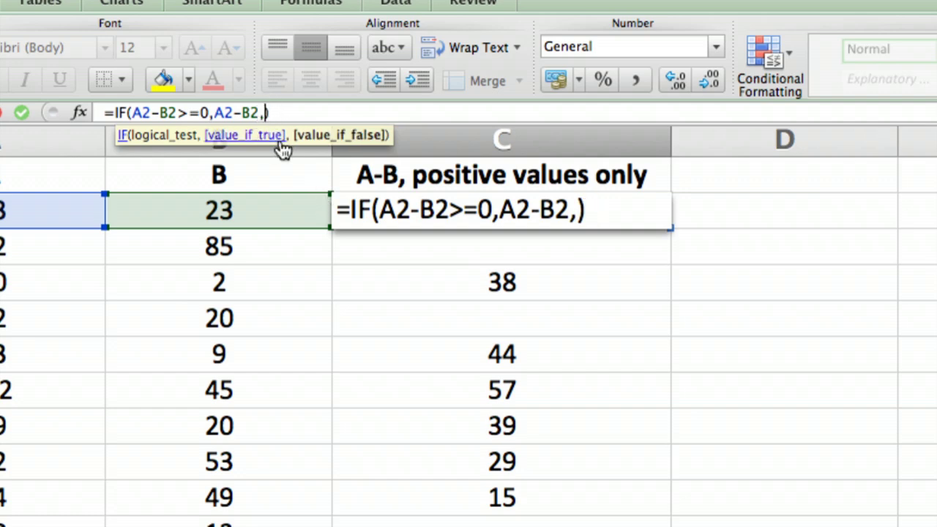
key(Return)
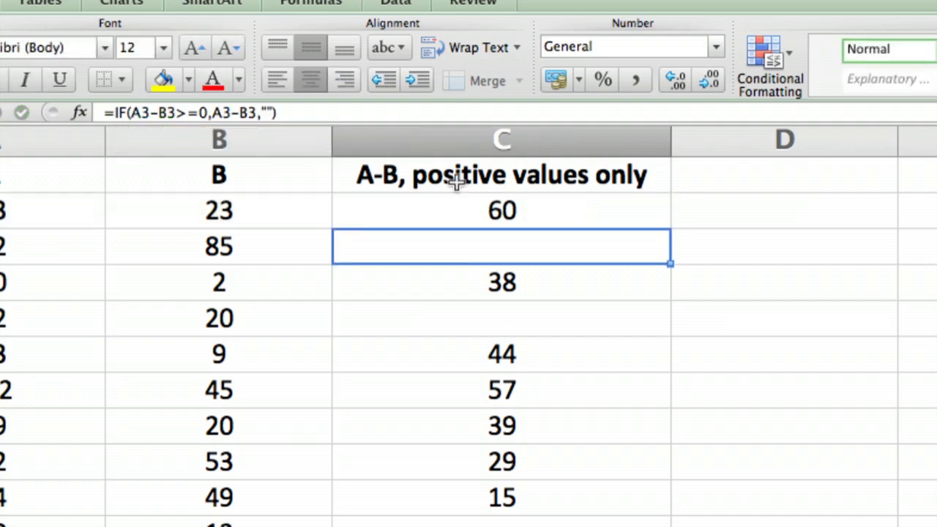
click(558, 210)
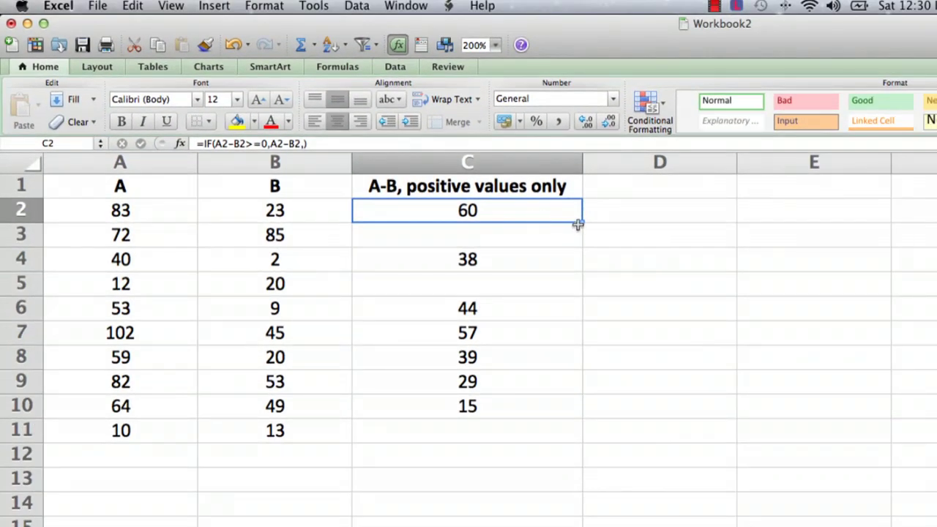
drag(581, 223, 554, 440)
click(461, 231)
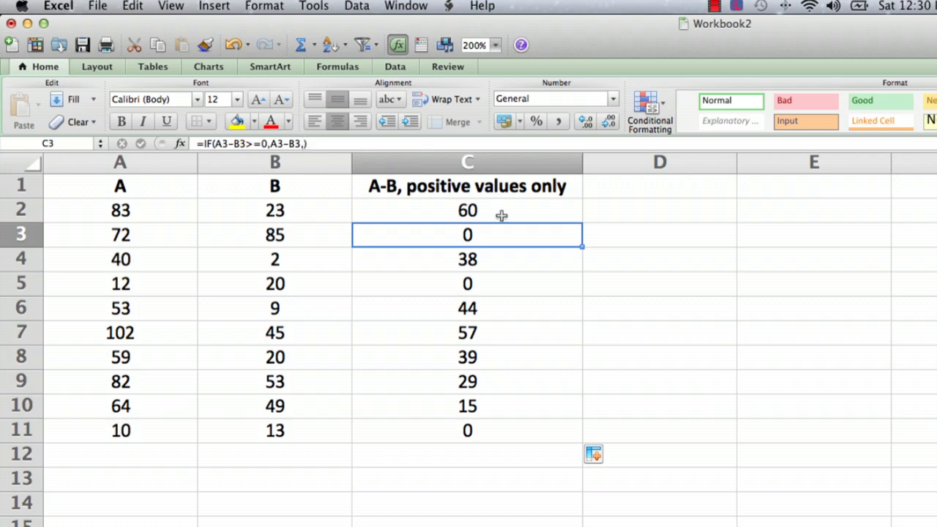
- Undo twice to revert the fill-down and bring back the empty quotes in C2
click(231, 46)
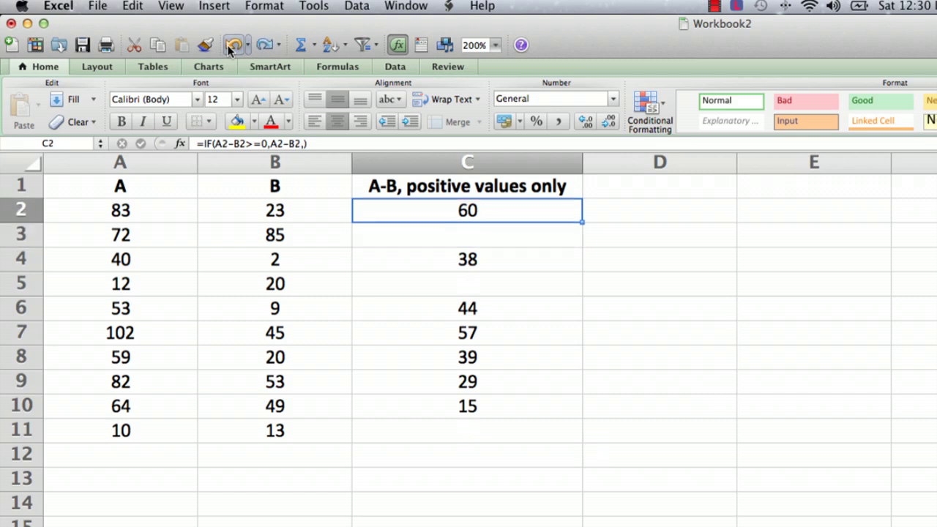
click(233, 46)
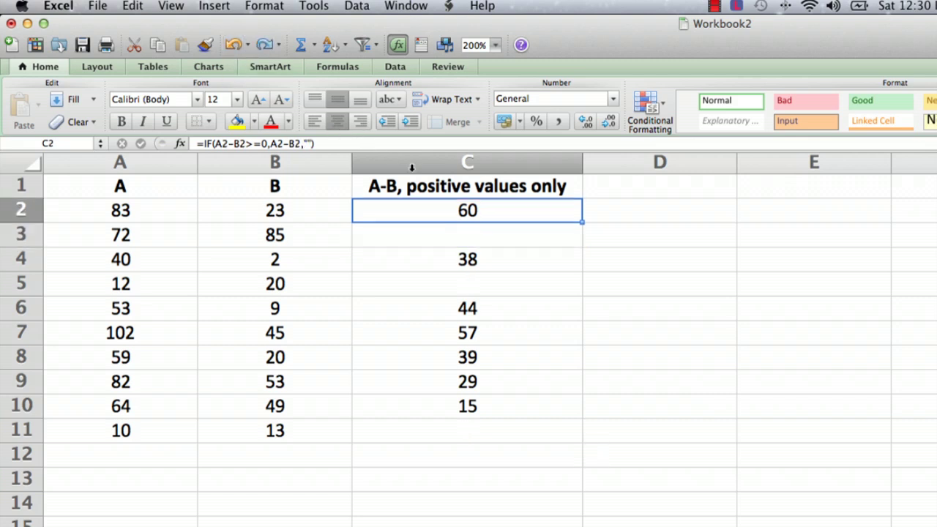